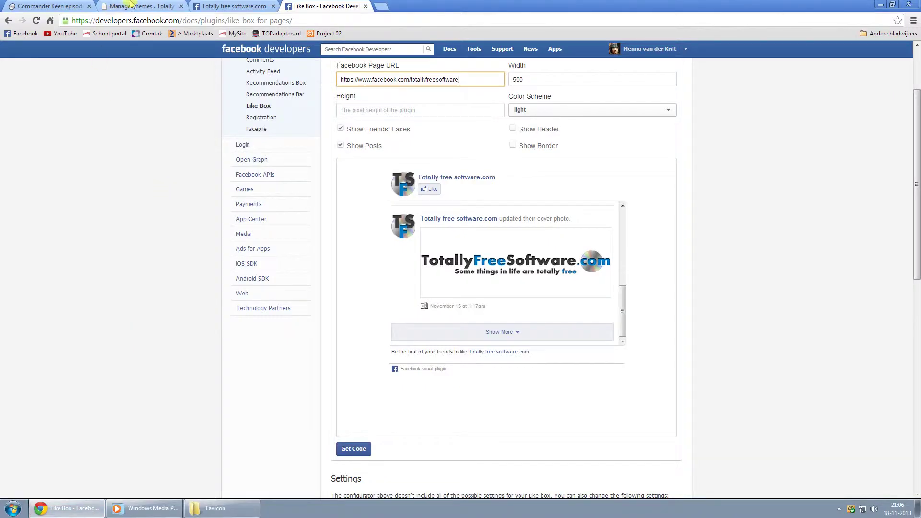
- Glance over the WordPress themes page and Commander Keen post, then return to the Like Box configurator
click(137, 7)
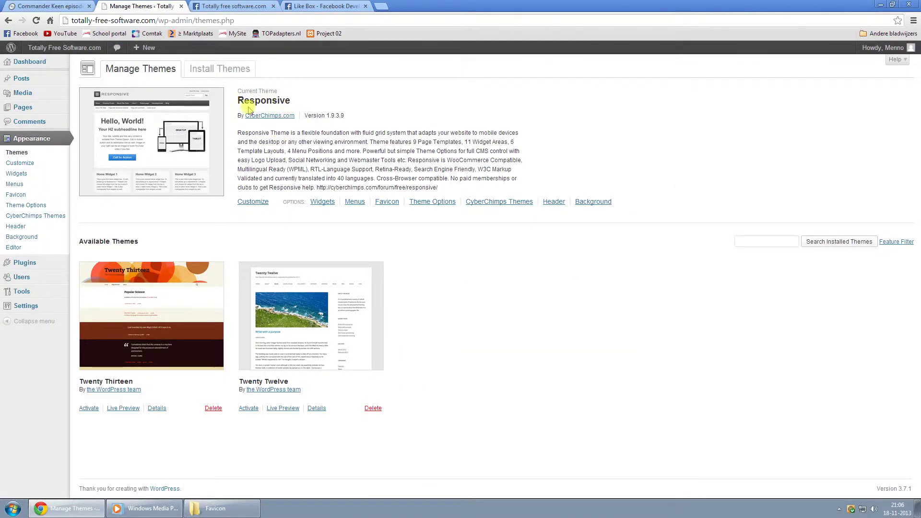
drag(238, 100, 295, 99)
click(299, 106)
click(58, 6)
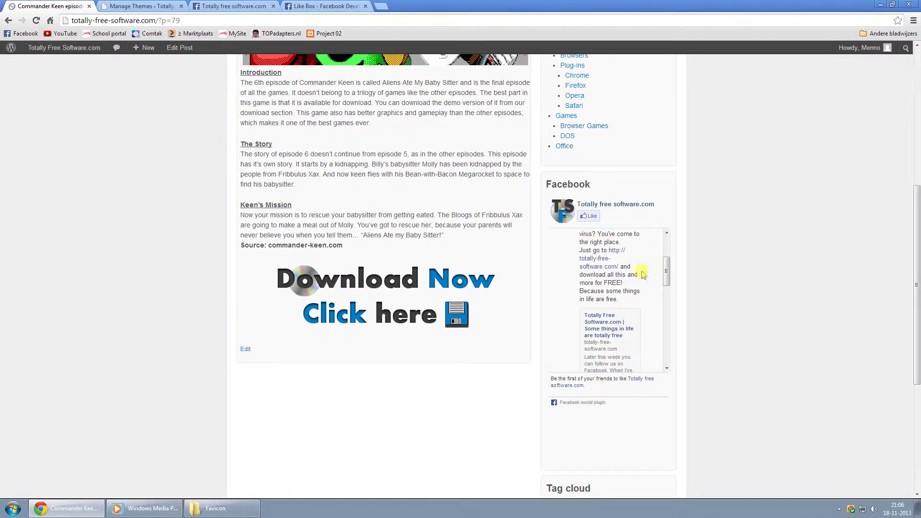
click(321, 7)
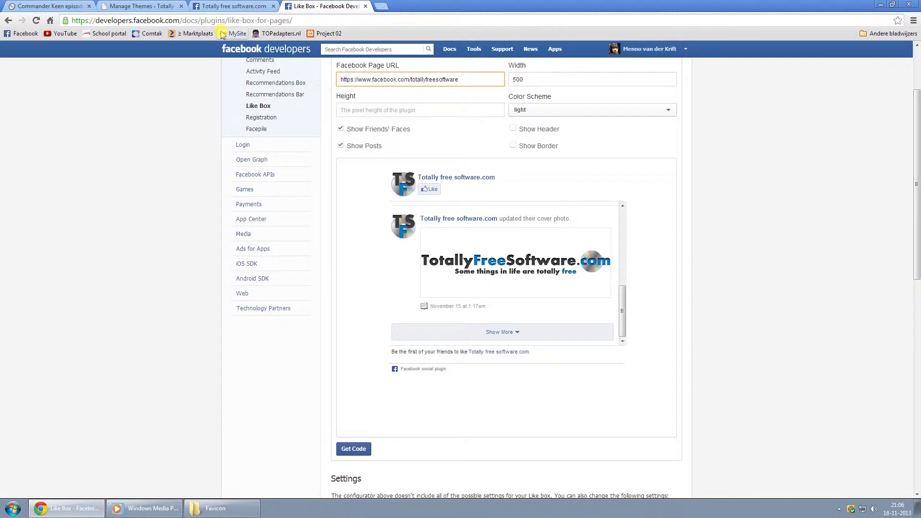
click(311, 20)
click(172, 20)
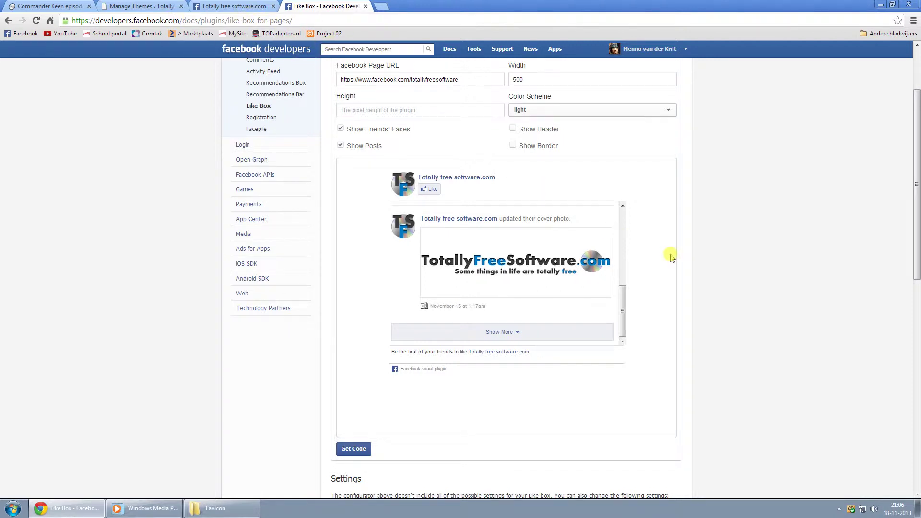
drag(918, 244, 918, 220)
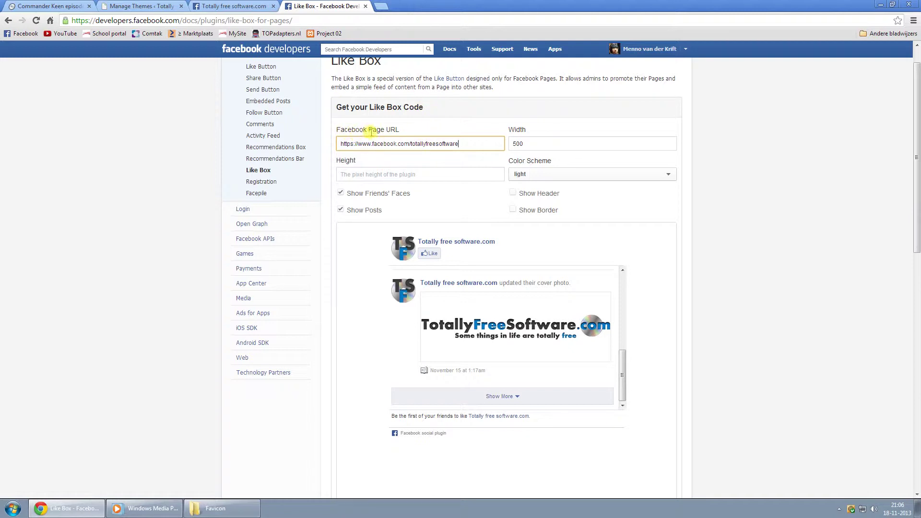
- Copy the Totally free software.com Facebook page address into the Like Box Page URL field
drag(459, 143, 319, 136)
key(ctrl+c)
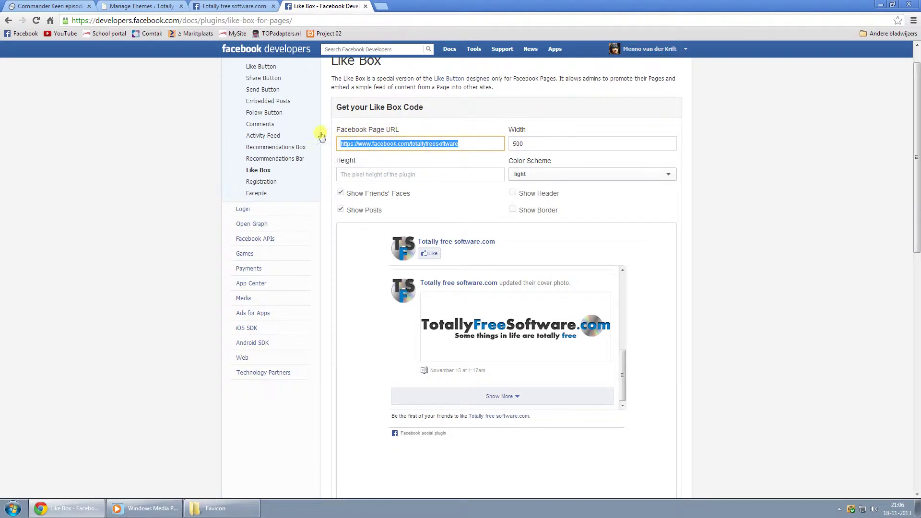
click(234, 7)
right_click(236, 20)
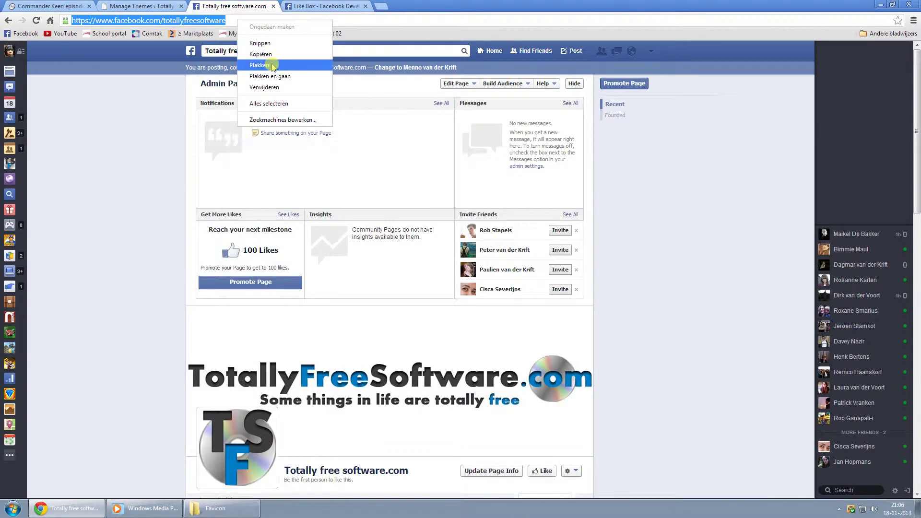
click(273, 64)
click(319, 8)
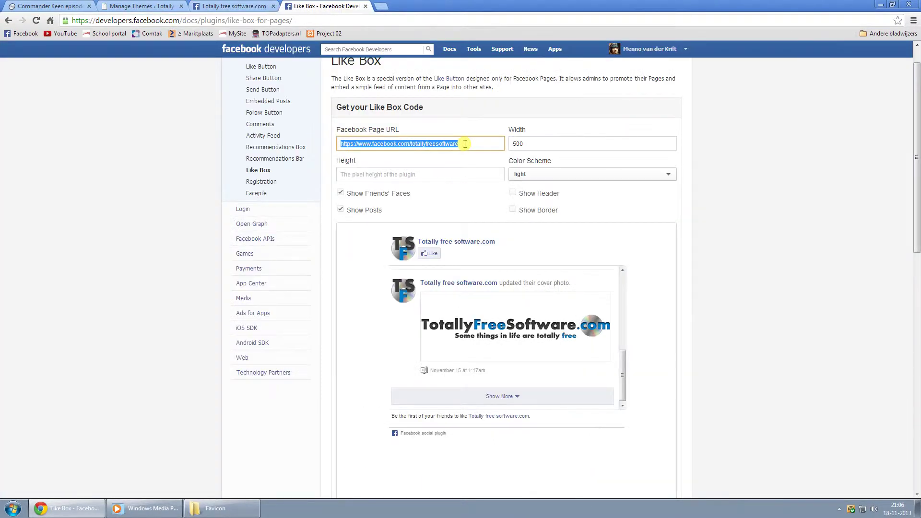
key(ctrl+v)
click(531, 145)
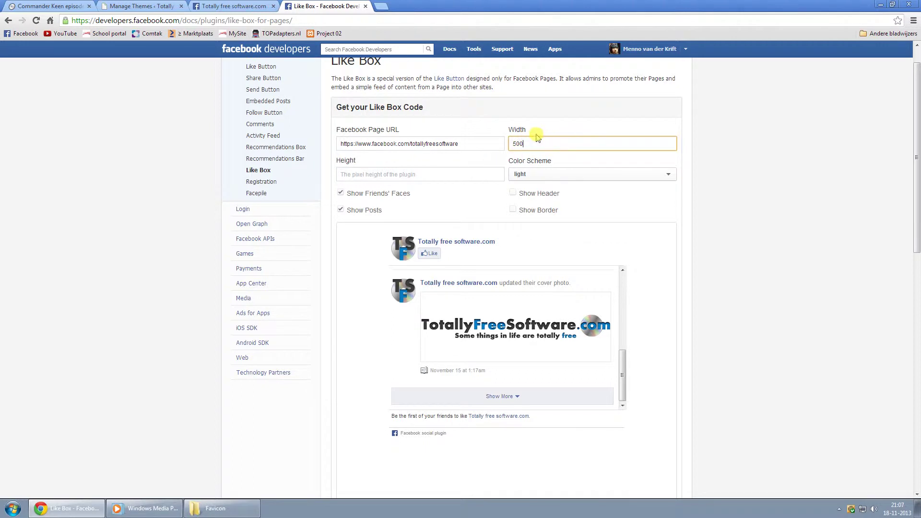
- Try different Like Box widths (500, 150) in the preview
drag(526, 143, 470, 147)
text(260)
click(479, 143)
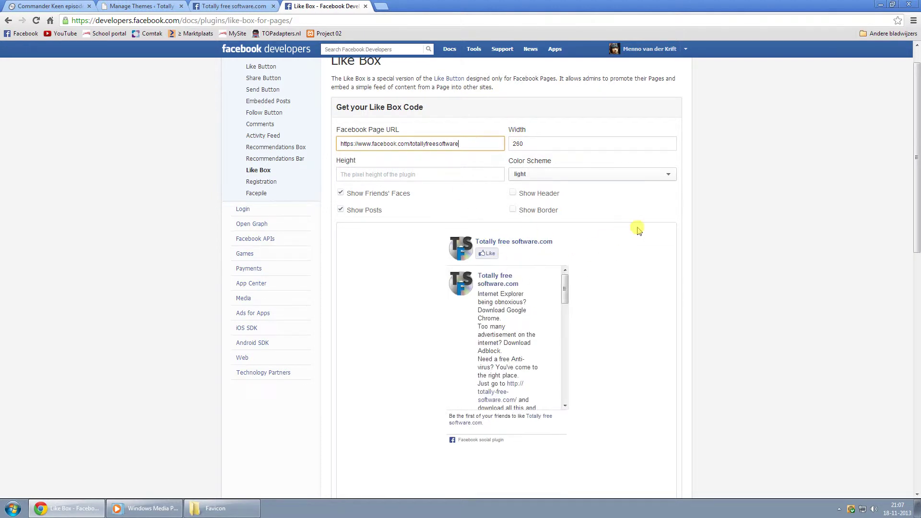
scroll(637, 228, down, 1)
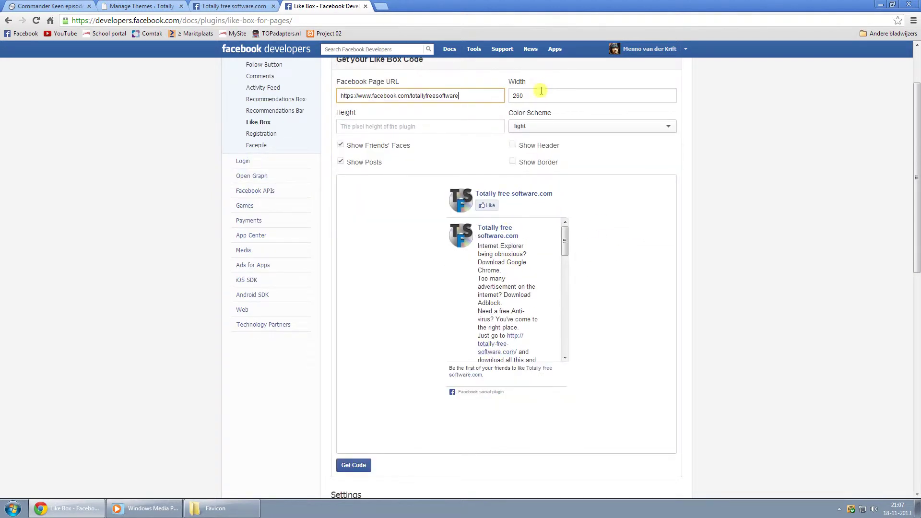
drag(536, 94, 463, 98)
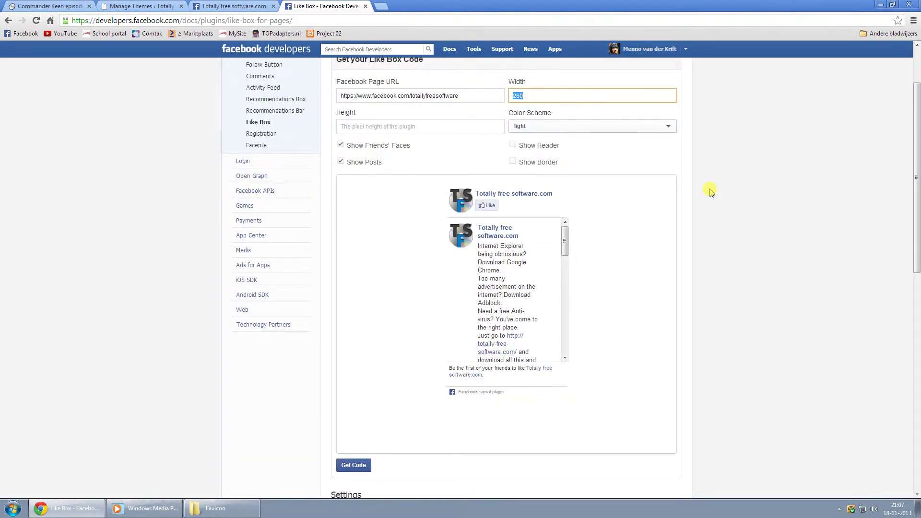
text(150)
click(474, 97)
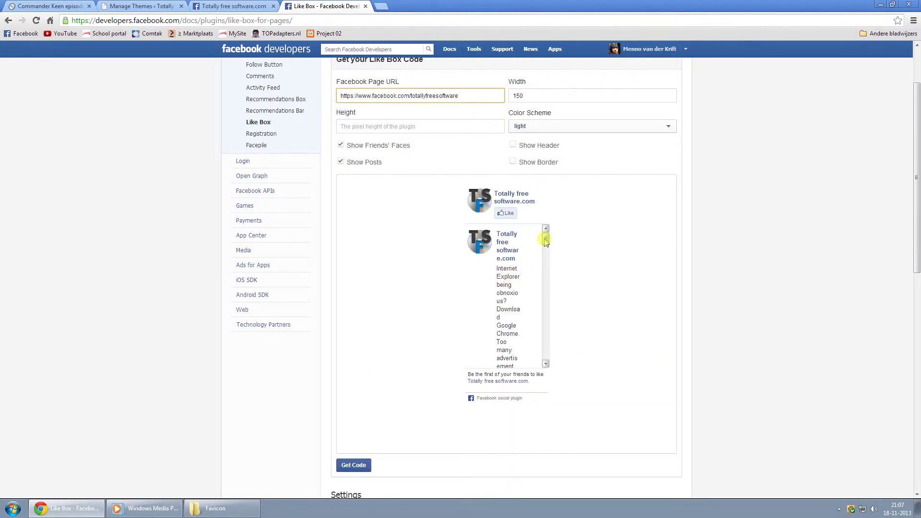
scroll(513, 267, down, 1)
scroll(514, 259, down, 1)
scroll(507, 288, down, 2)
scroll(507, 302, down, 1)
double_click(532, 97)
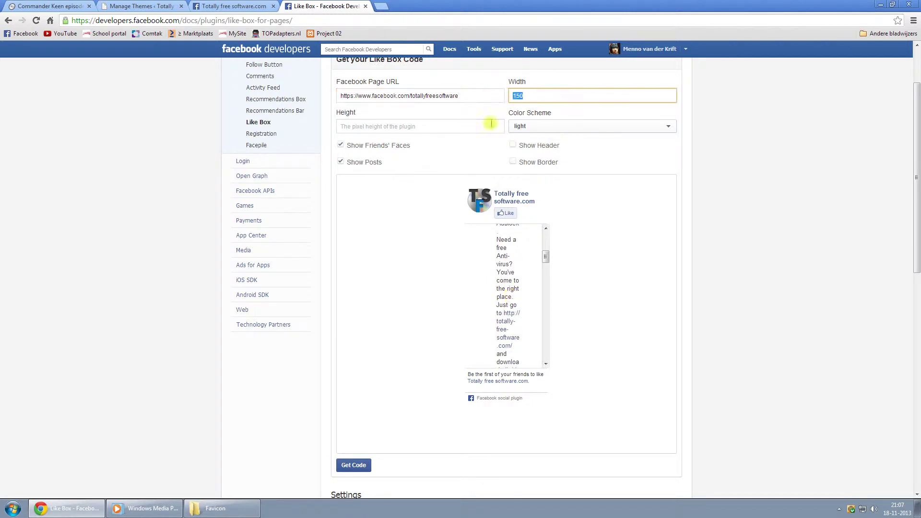
scroll(547, 144, up, 1)
text(500)
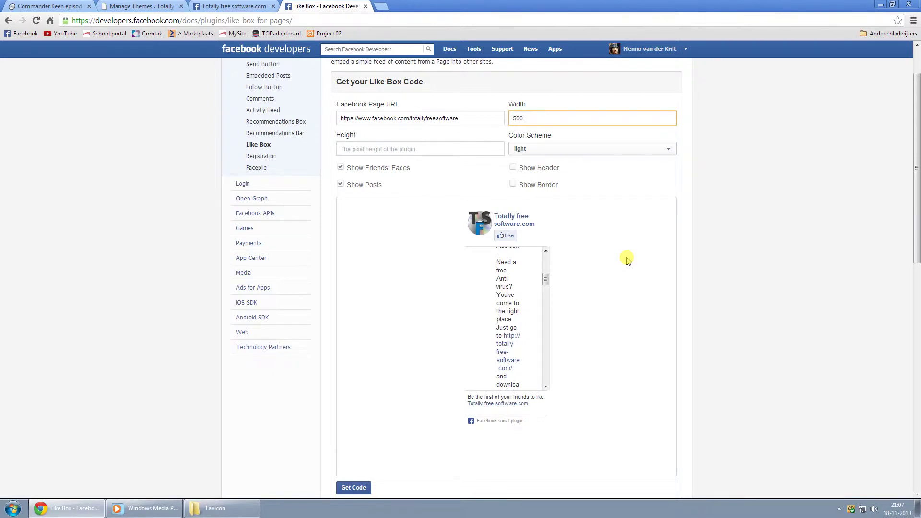
click(485, 120)
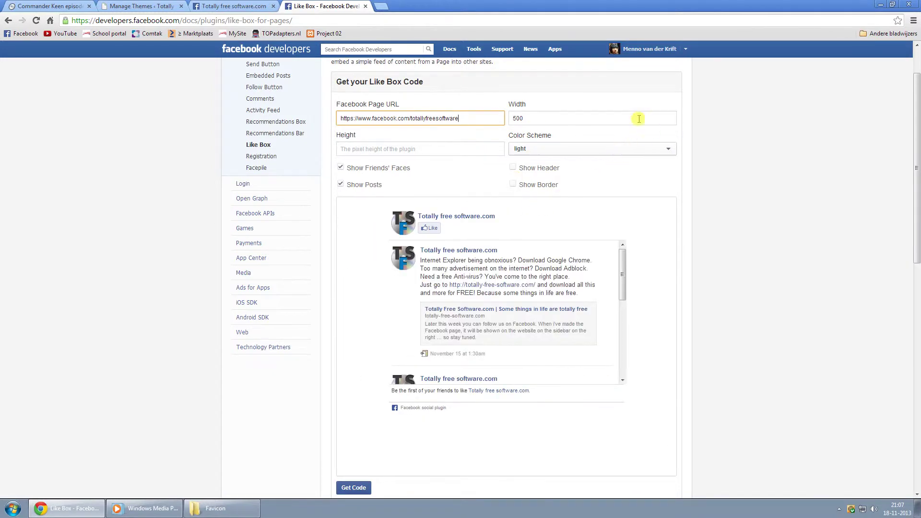
- Compare against the Commander Keen post and settle the Like Box width at 260
click(33, 4)
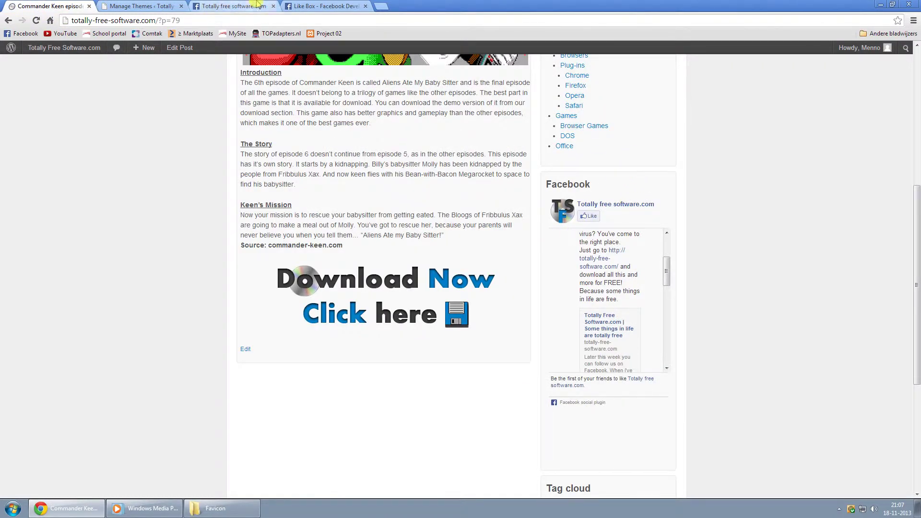
click(306, 7)
key(Tab)
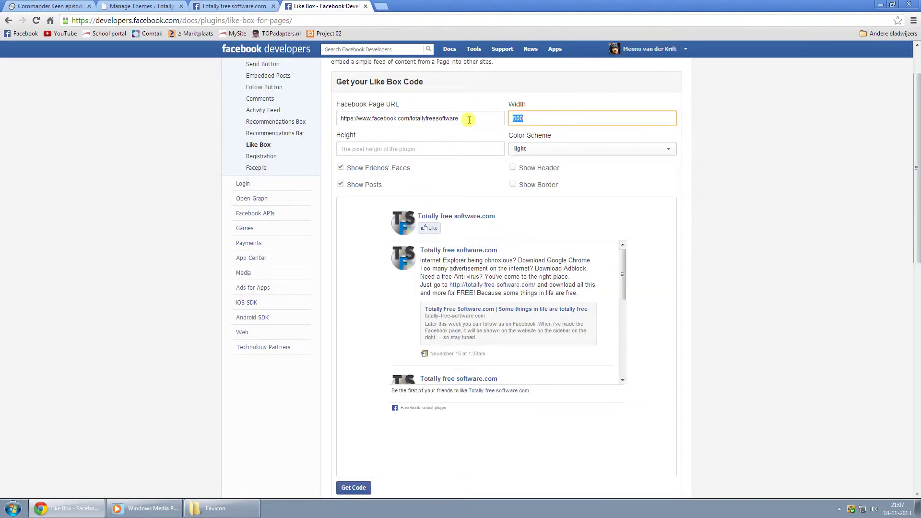
text(260)
click(468, 119)
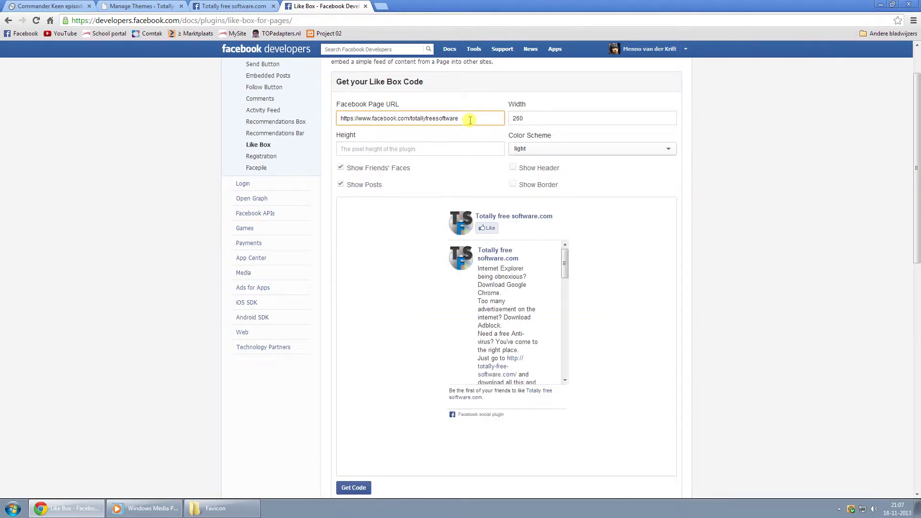
click(524, 120)
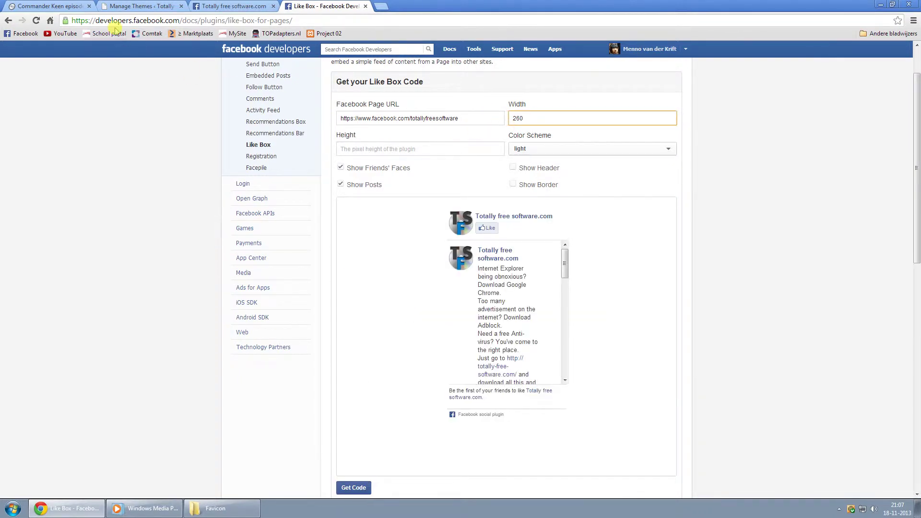
click(54, 6)
scroll(180, 109, up, 2)
scroll(233, 113, up, 2)
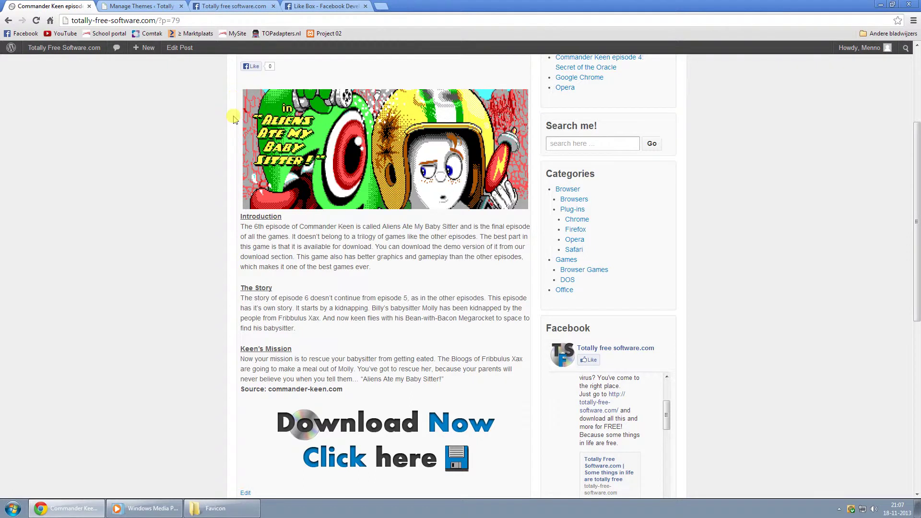
scroll(165, 129, up, 1)
click(324, 5)
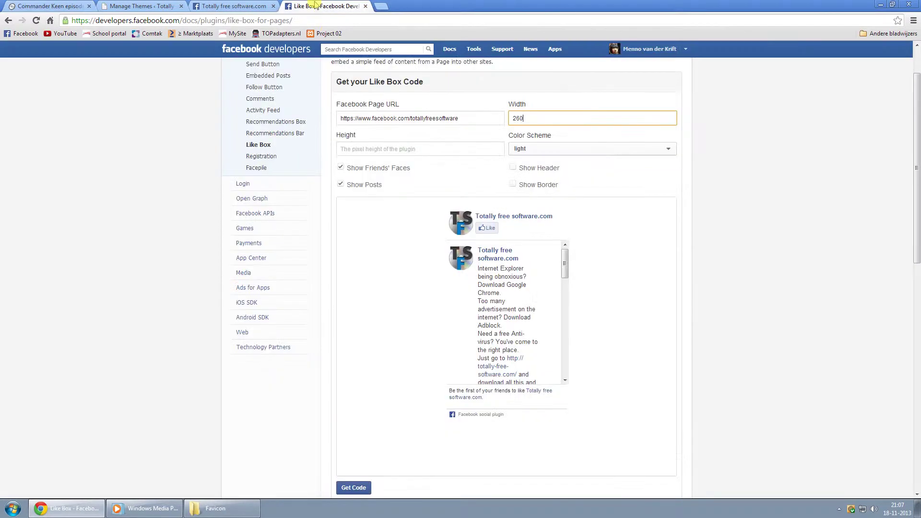
- Toggle the Like Box header and border on and off, leaving both off
click(512, 169)
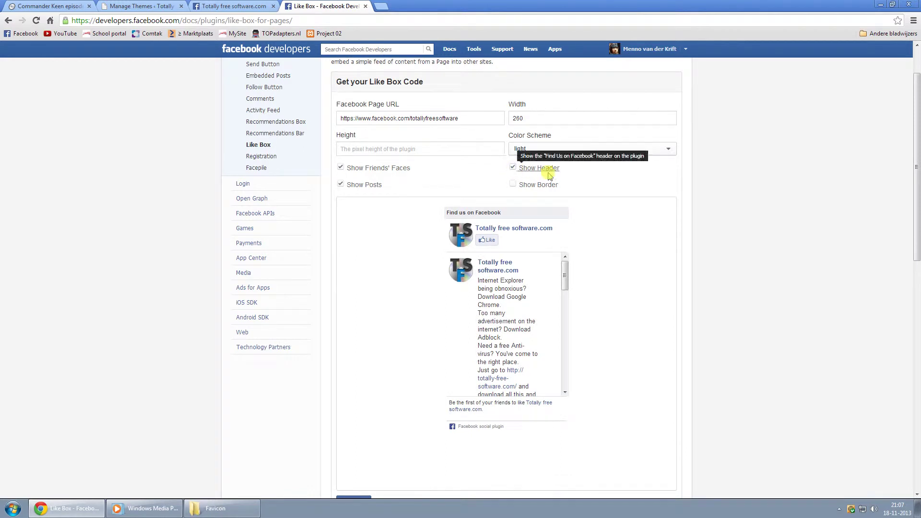
drag(509, 214, 446, 213)
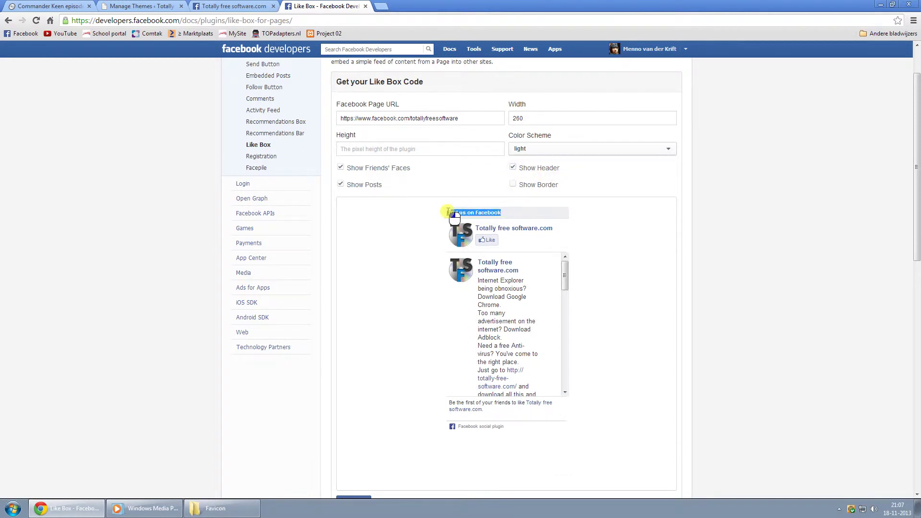
click(512, 168)
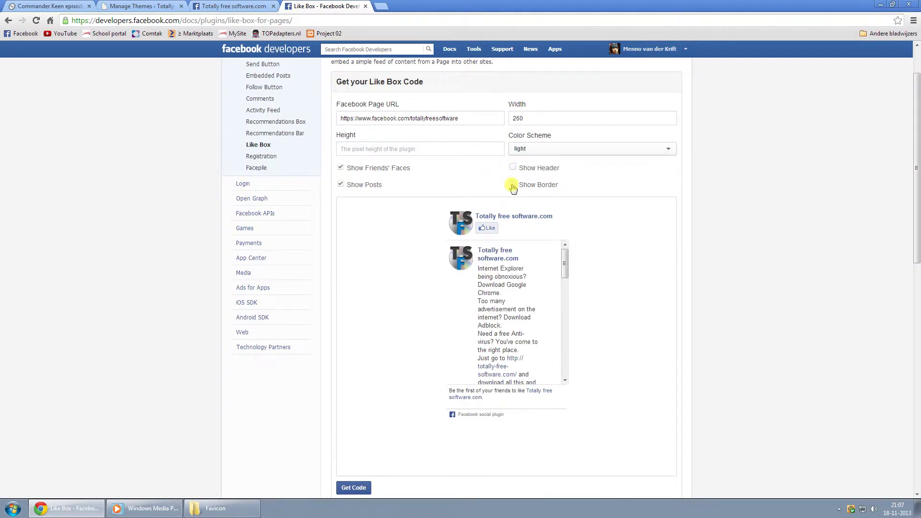
click(513, 184)
scroll(597, 215, down, 3)
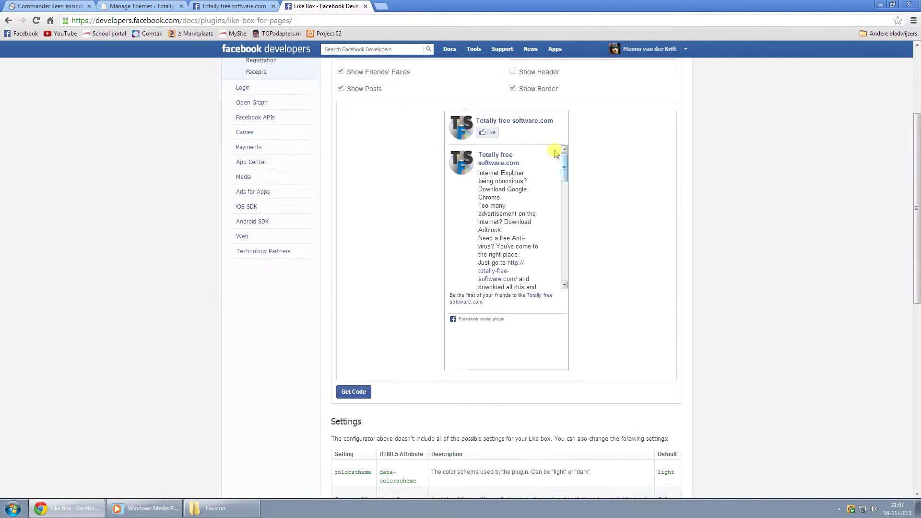
click(512, 89)
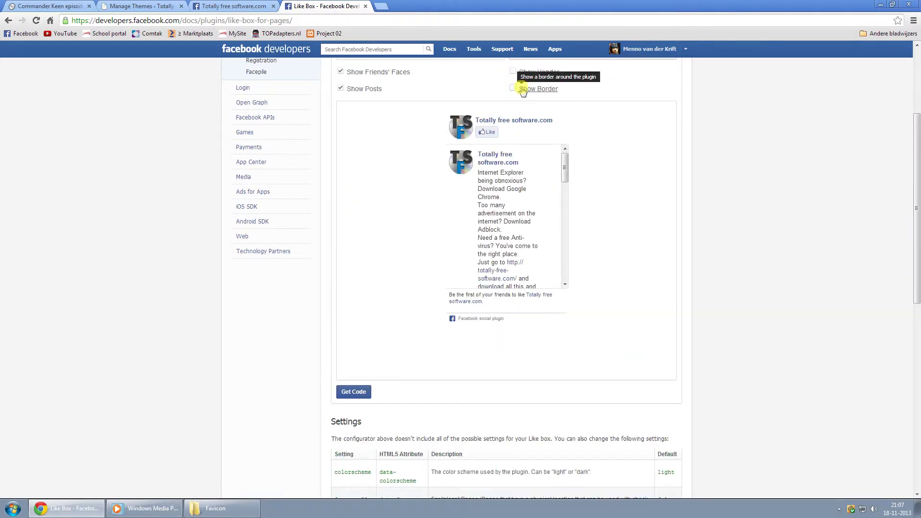
- Compare with the Commander Keen sidebar, then hide and re-show the posts feed
click(66, 6)
scroll(748, 215, down, 3)
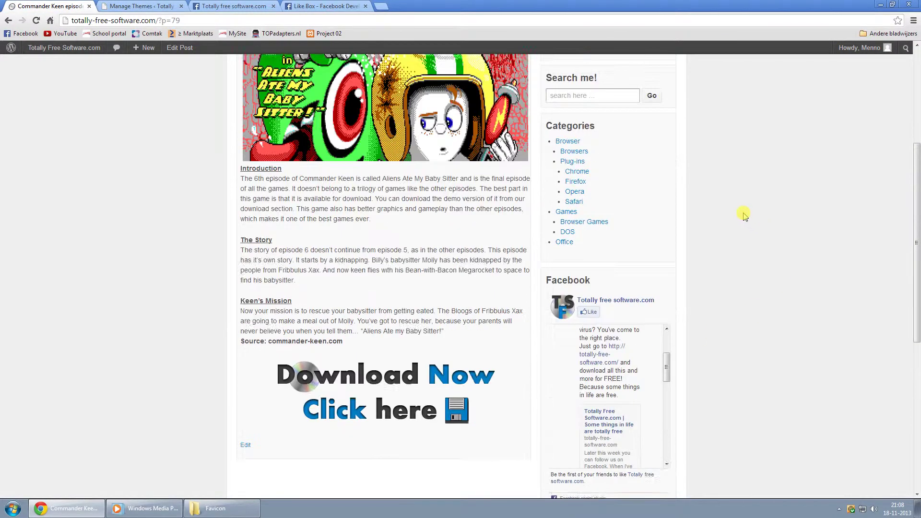
scroll(634, 215, down, 2)
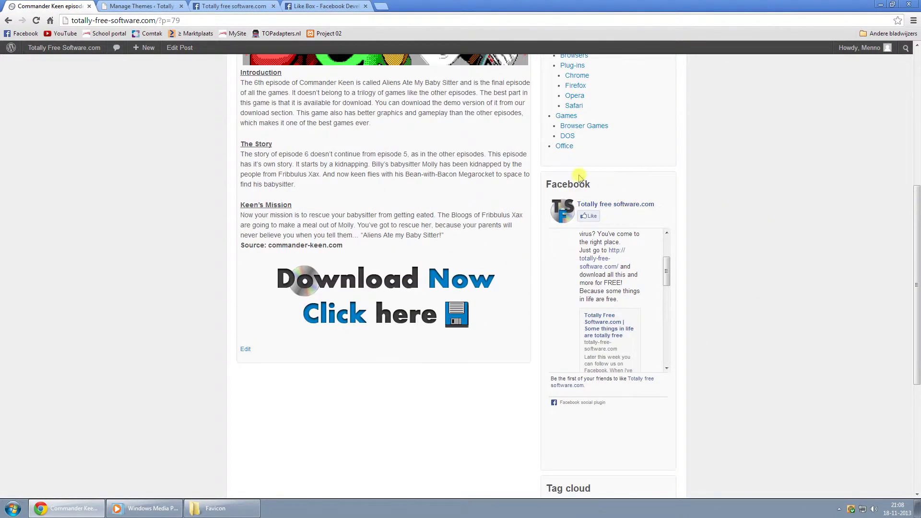
click(364, 6)
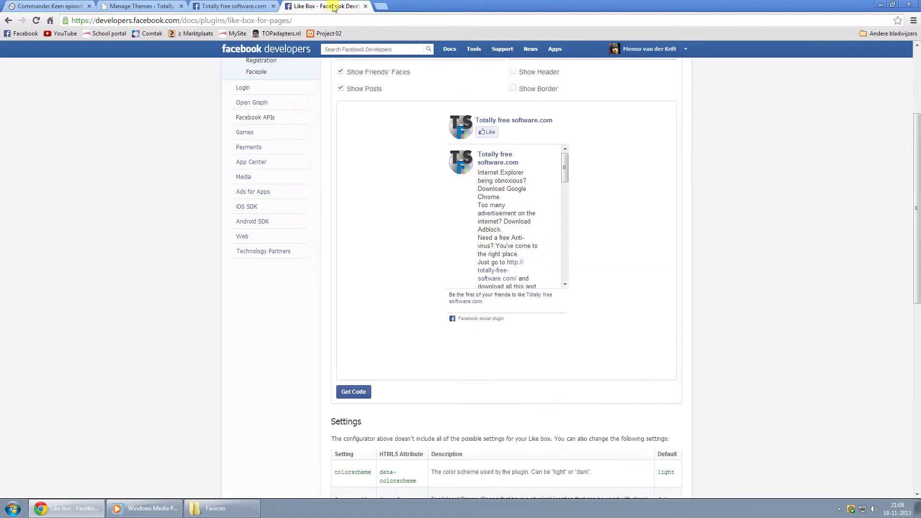
scroll(411, 245, up, 2)
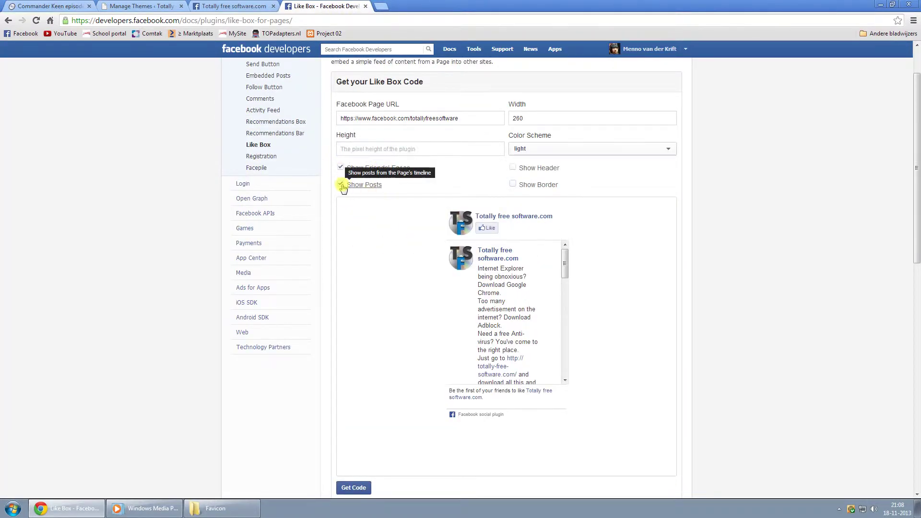
click(341, 186)
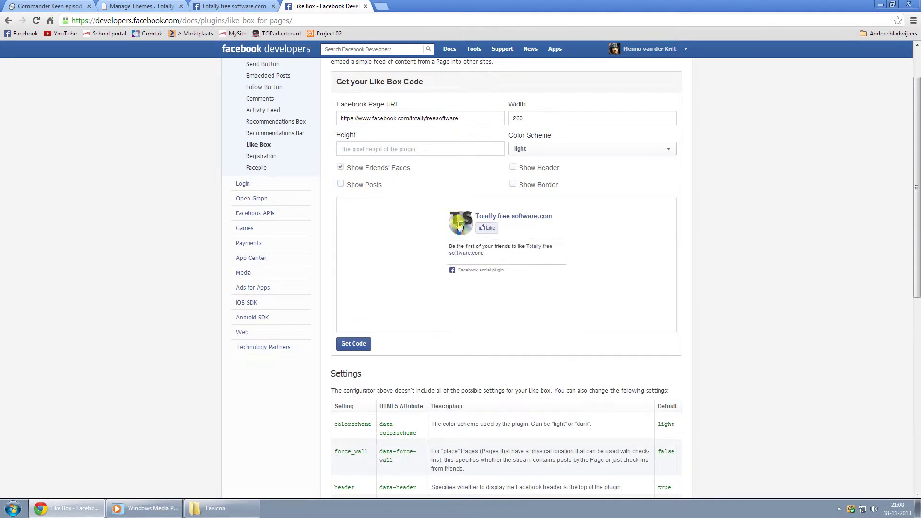
click(341, 184)
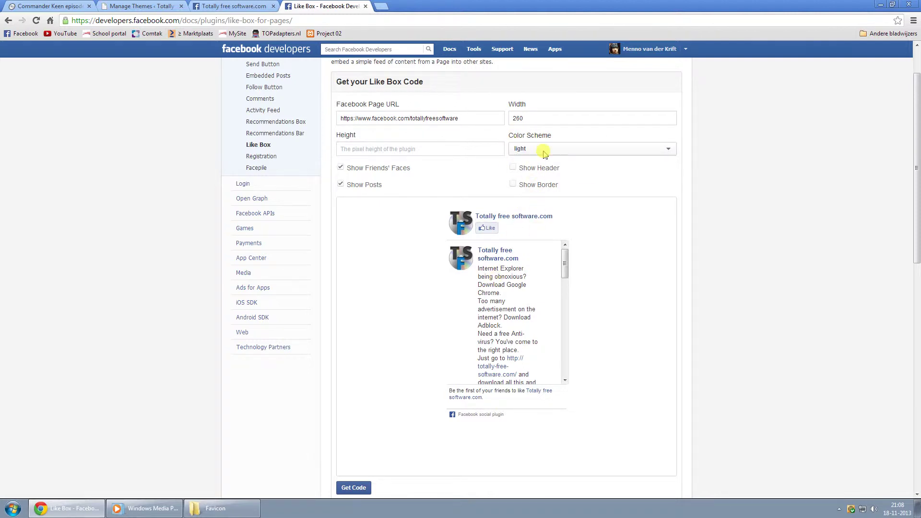
- Switch the color scheme to dark and back to light, then view the Commander Keen post
click(540, 148)
click(527, 171)
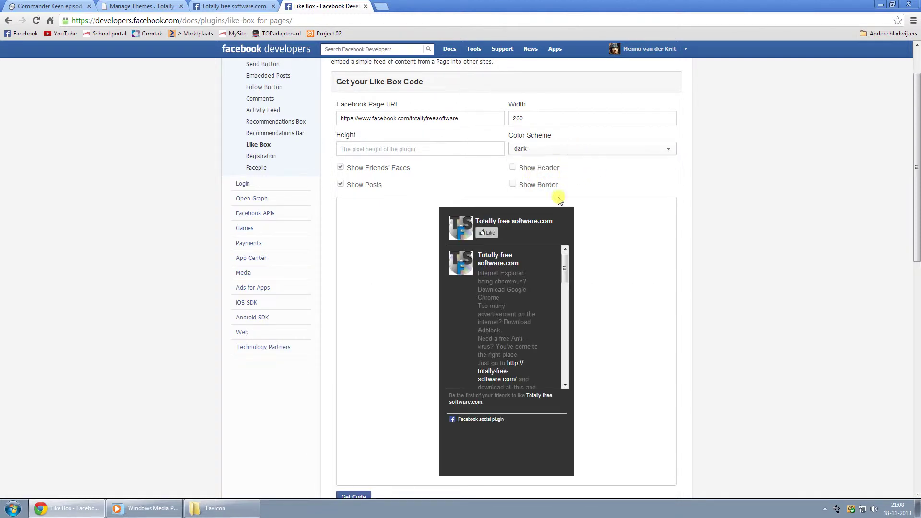
click(552, 149)
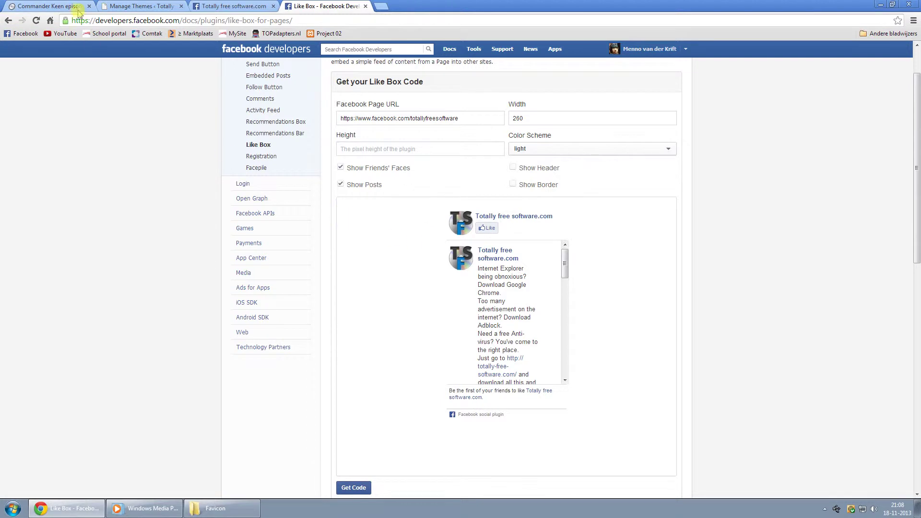
click(58, 5)
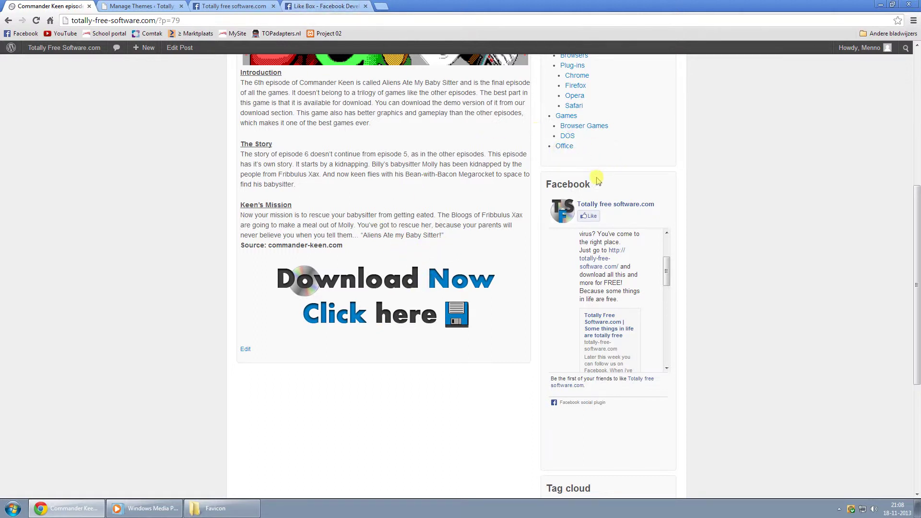
- Leave the site's sidebar widget and return to the Like Box configurator tab
key(ctrl+shift+Tab)
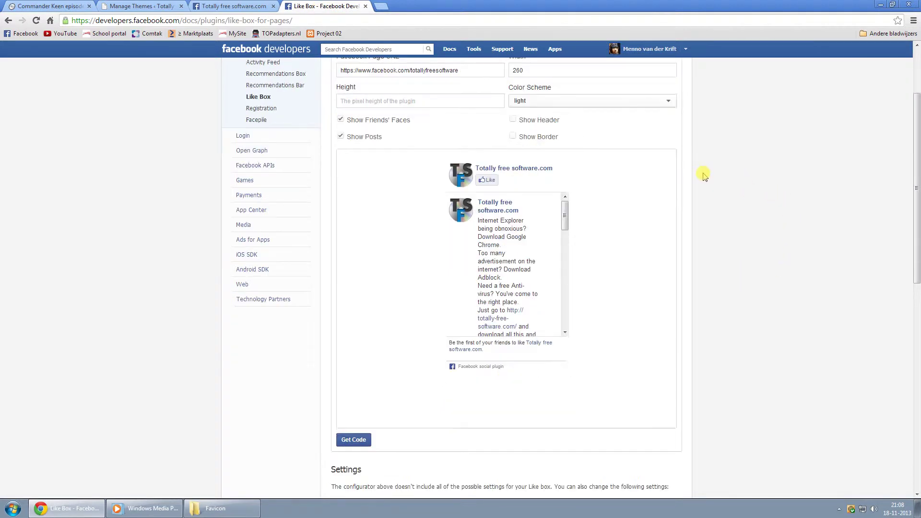
scroll(579, 238, down, 3)
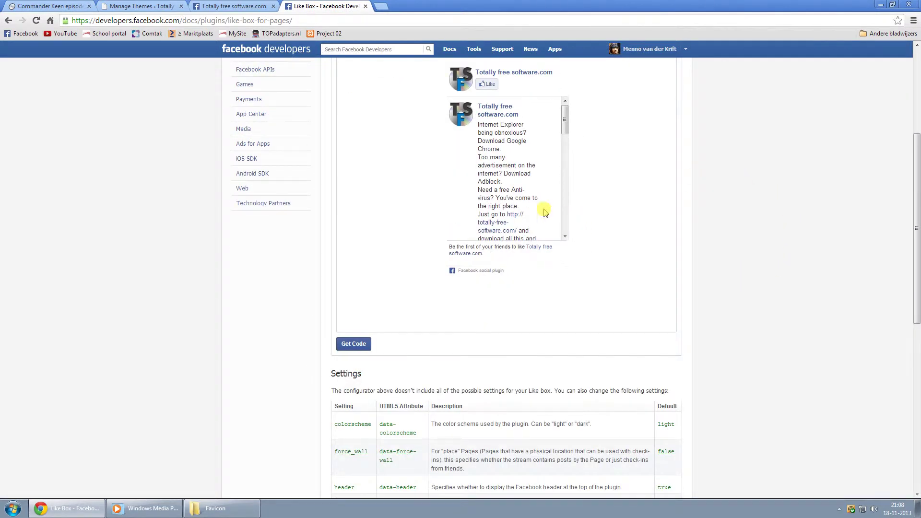
scroll(512, 178, up, 2)
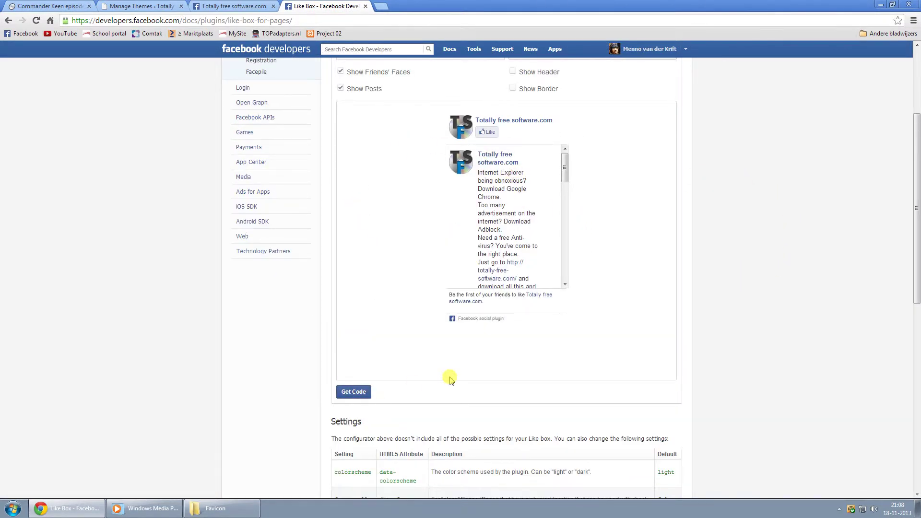
- Generate the Like Box code, copy its IFRAME version, and switch to WordPress
click(357, 396)
click(357, 153)
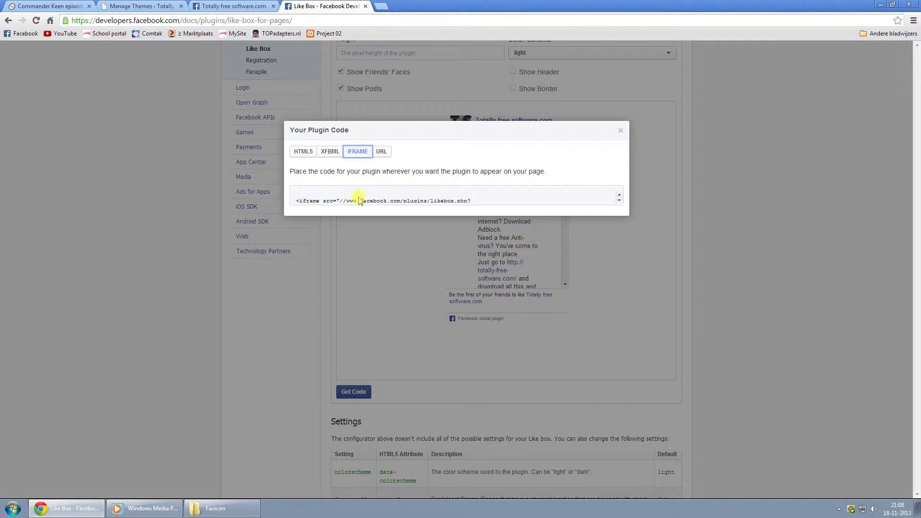
click(359, 200)
right_click(380, 202)
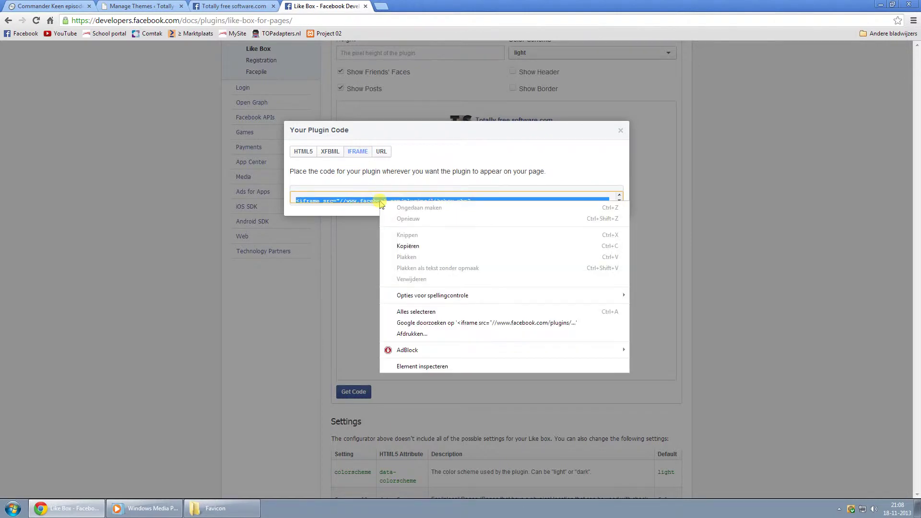
click(411, 245)
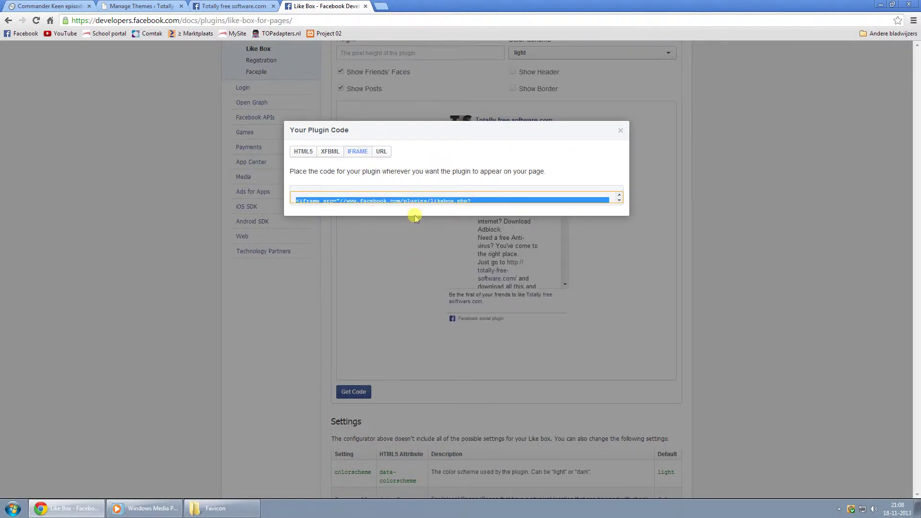
click(118, 5)
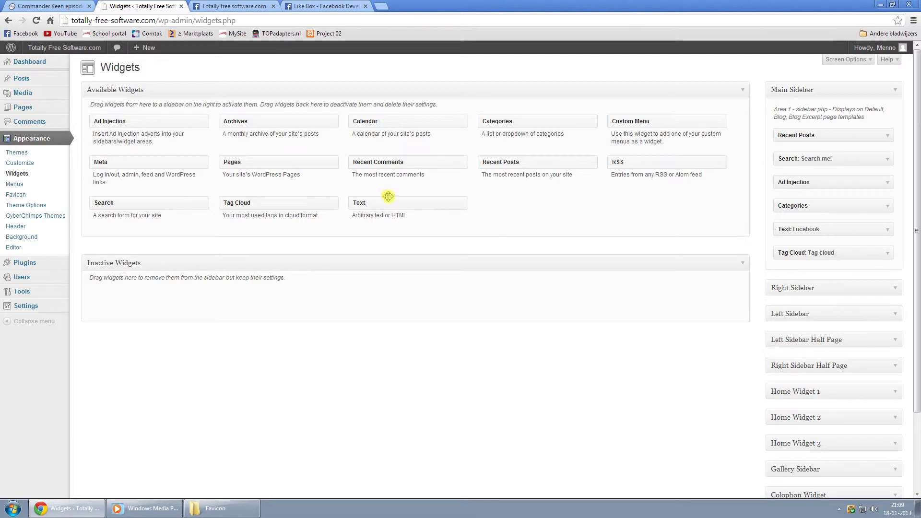
- Expand the Main Sidebar's Text: Facebook widget for editing
click(888, 230)
scroll(720, 251, down, 1)
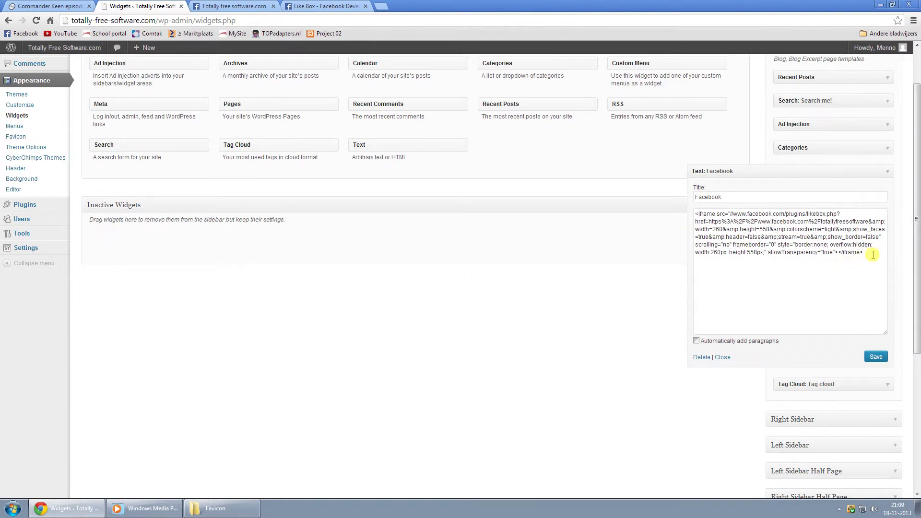
- Change the Facebook text widget's title to 'Find us Facebook!' and save it
drag(874, 253, 695, 208)
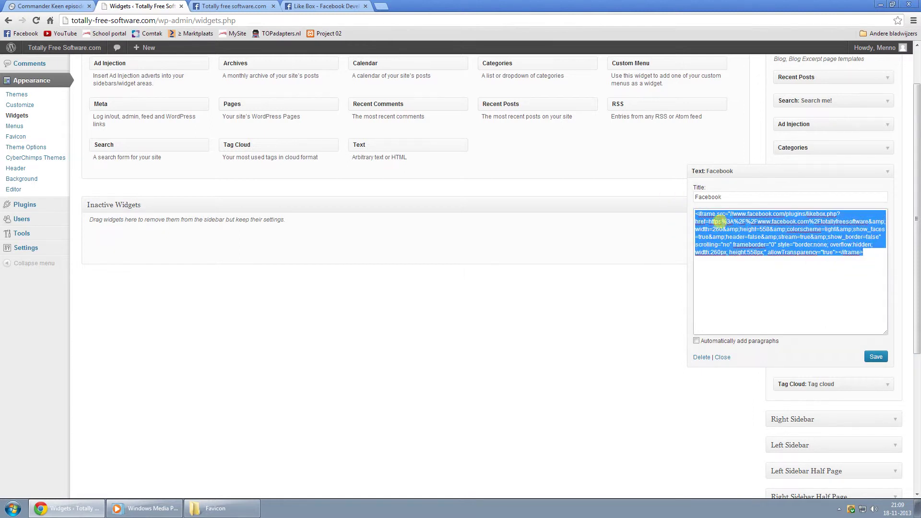
click(719, 220)
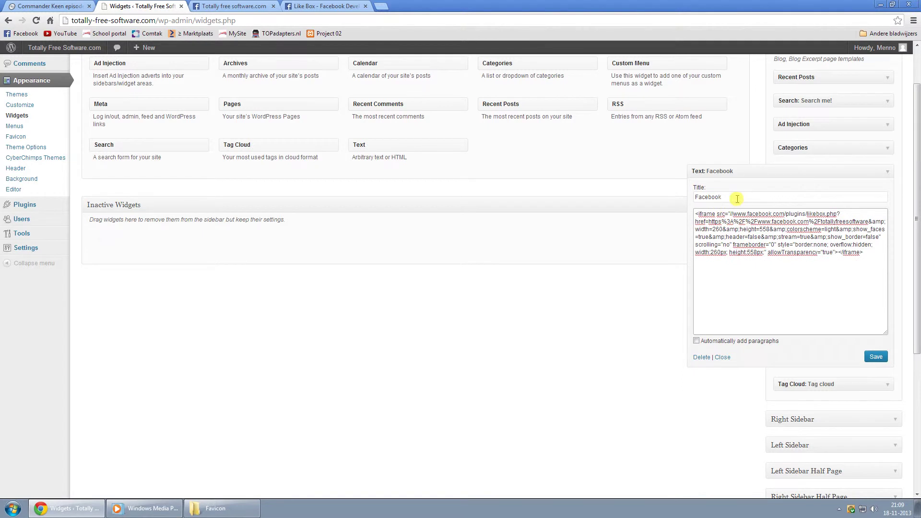
drag(705, 199, 722, 199)
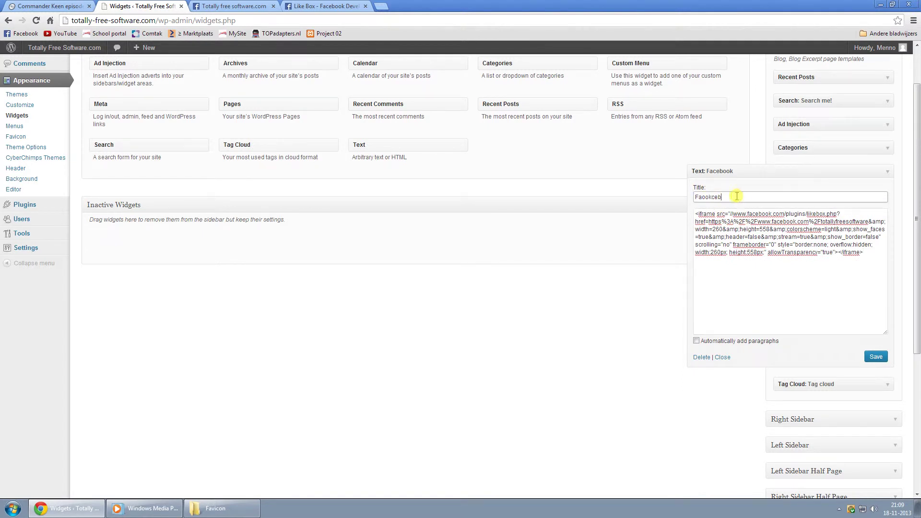
drag(737, 197, 676, 203)
text(F)
drag(726, 198, 625, 209)
text(Fi)
text(!)
click(878, 358)
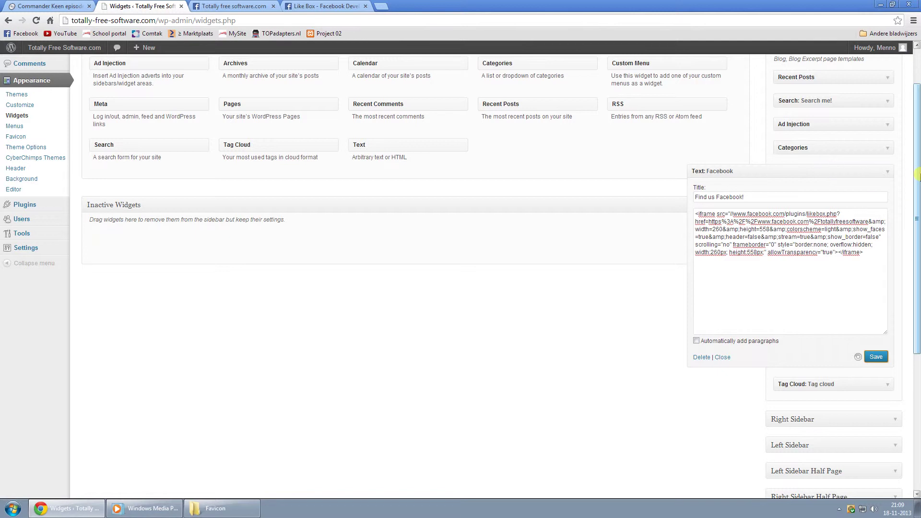
drag(919, 167, 918, 125)
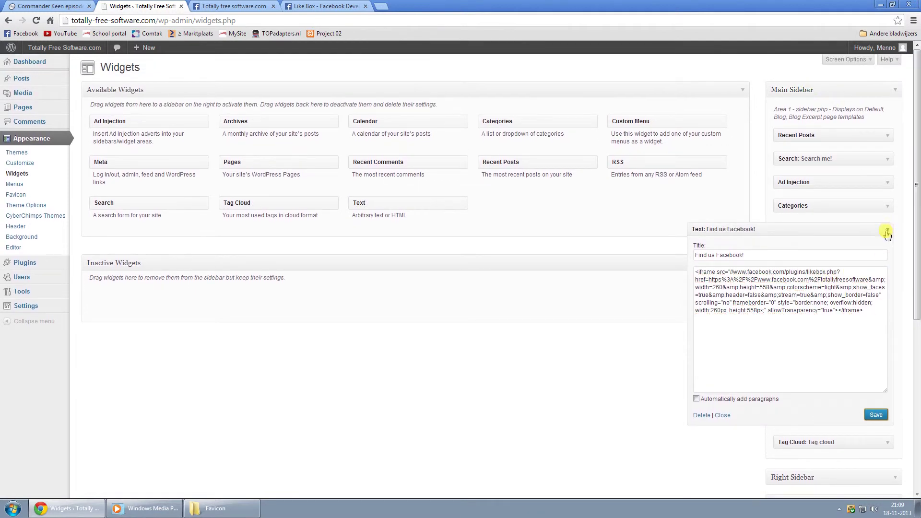
- Collapse the Find us Facebook! widget, check the Commander Keen post, then return to Widgets
click(721, 415)
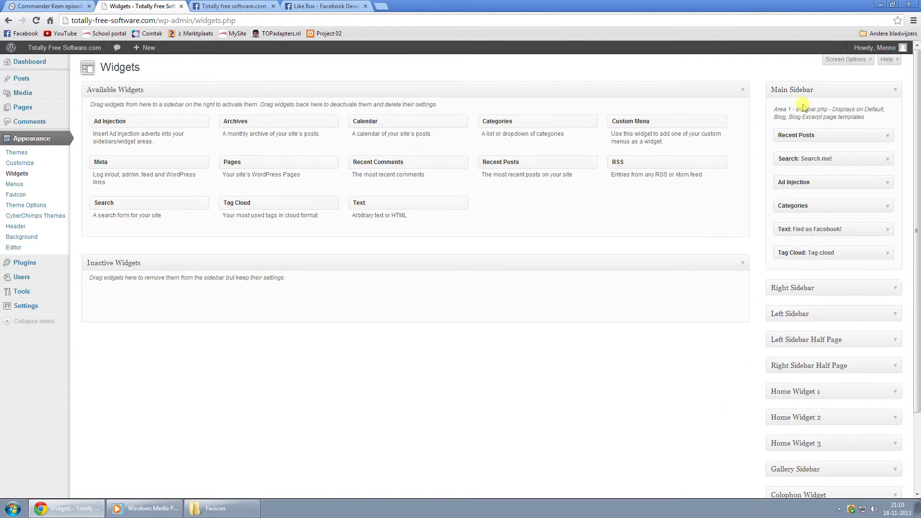
click(53, 6)
scroll(608, 148, up, 1)
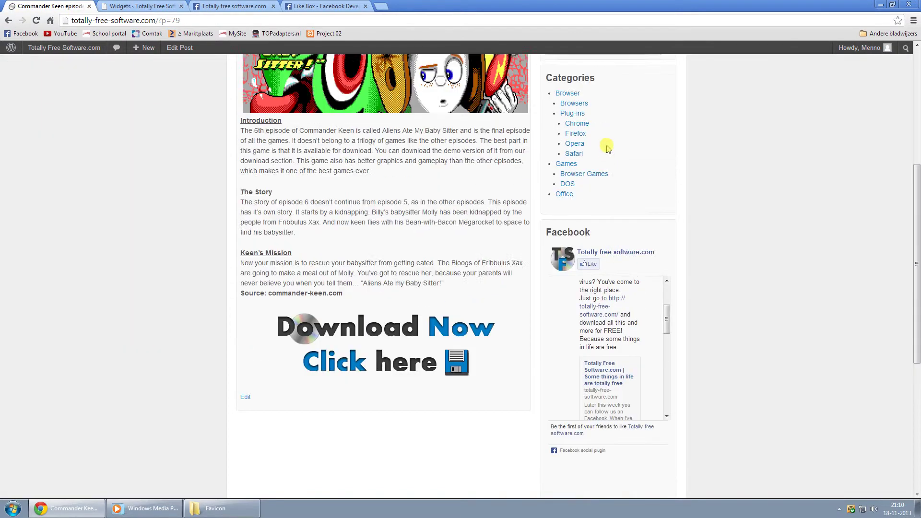
scroll(609, 148, up, 2)
scroll(611, 93, up, 2)
scroll(605, 180, down, 4)
scroll(586, 244, down, 1)
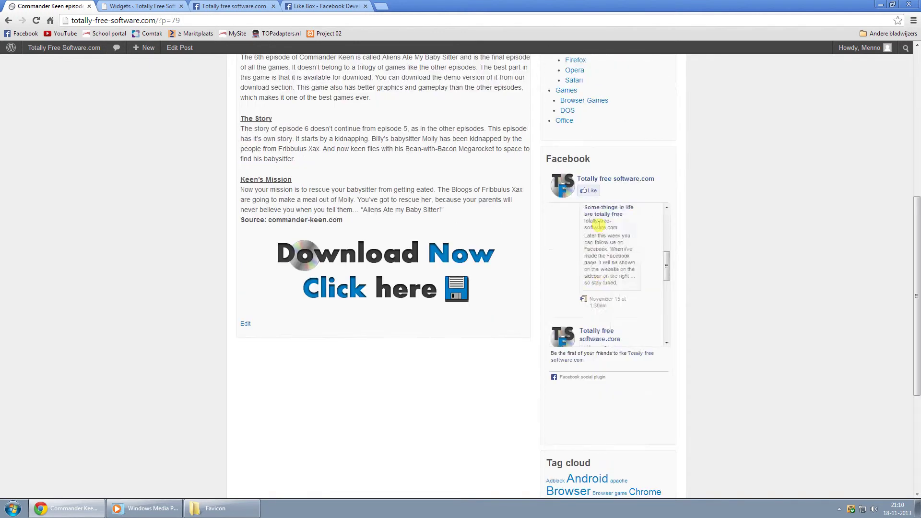
scroll(599, 225, down, 1)
scroll(709, 289, down, 3)
click(147, 6)
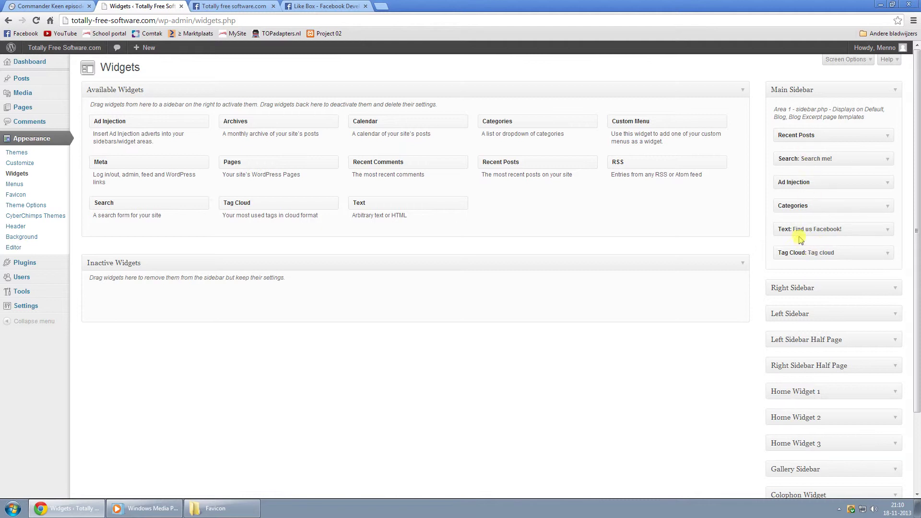
- Reload the Commander Keen post, check its 'Find us Facebook!' heading, then minimize the browser
click(51, 6)
click(35, 21)
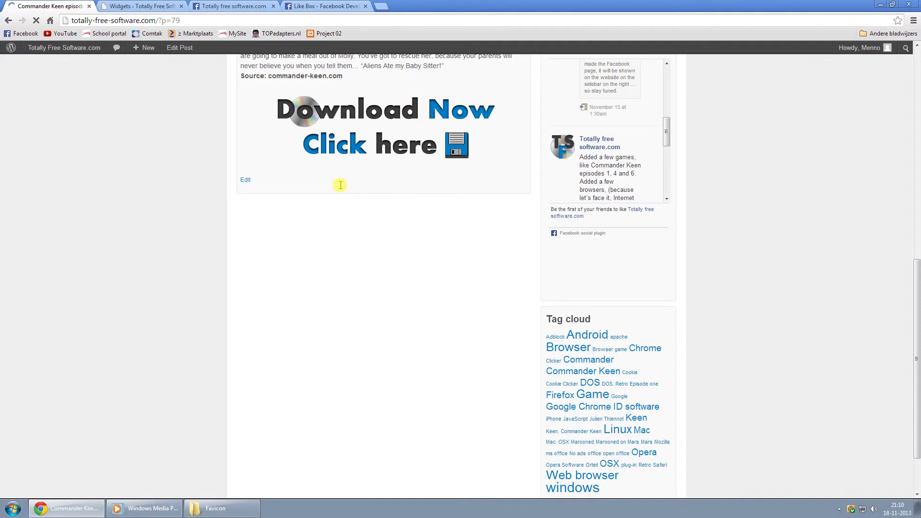
scroll(672, 246, down, 2)
scroll(689, 221, down, 1)
scroll(724, 228, down, 2)
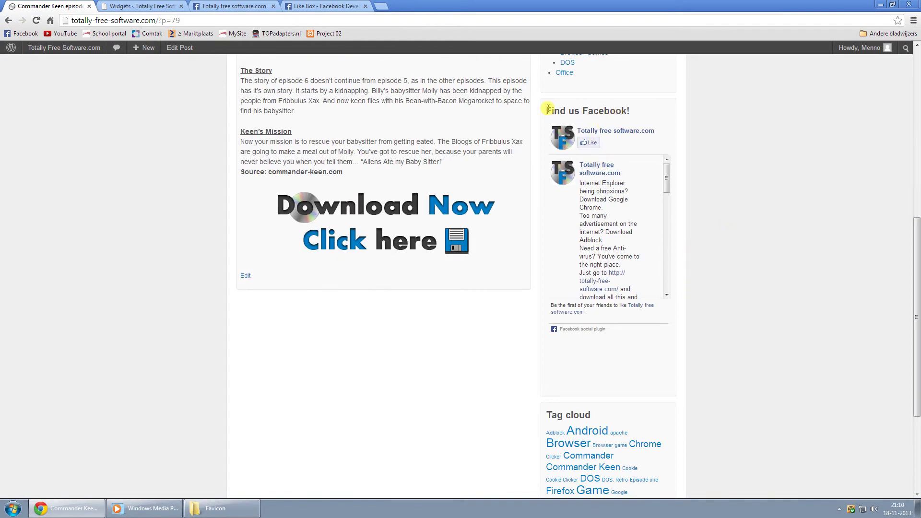
drag(549, 111, 631, 111)
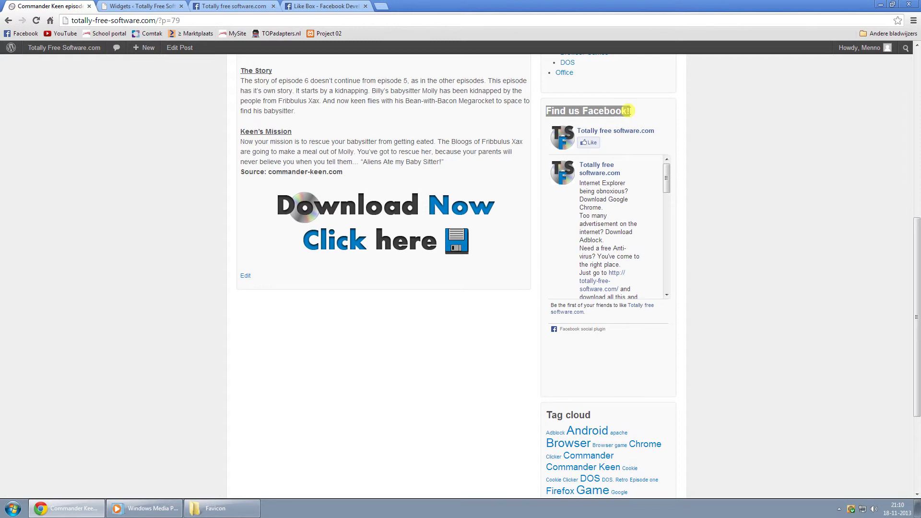
click(630, 111)
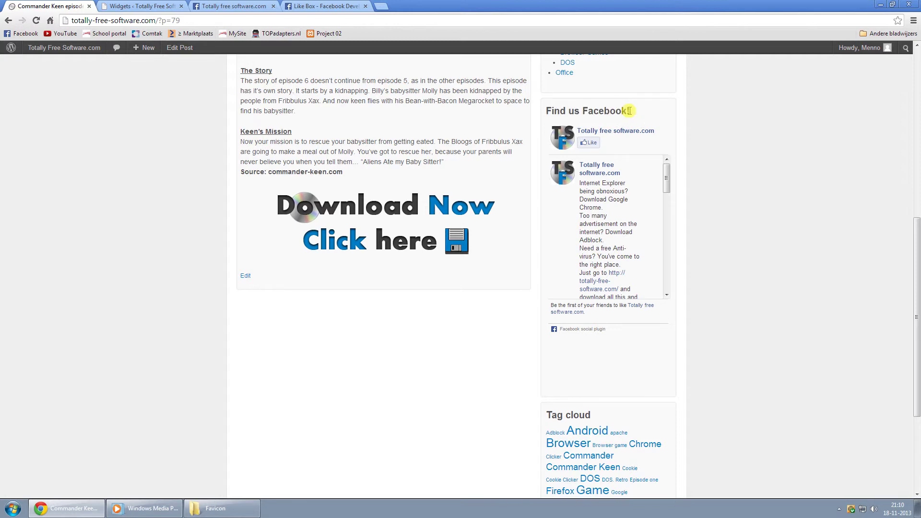
click(92, 5)
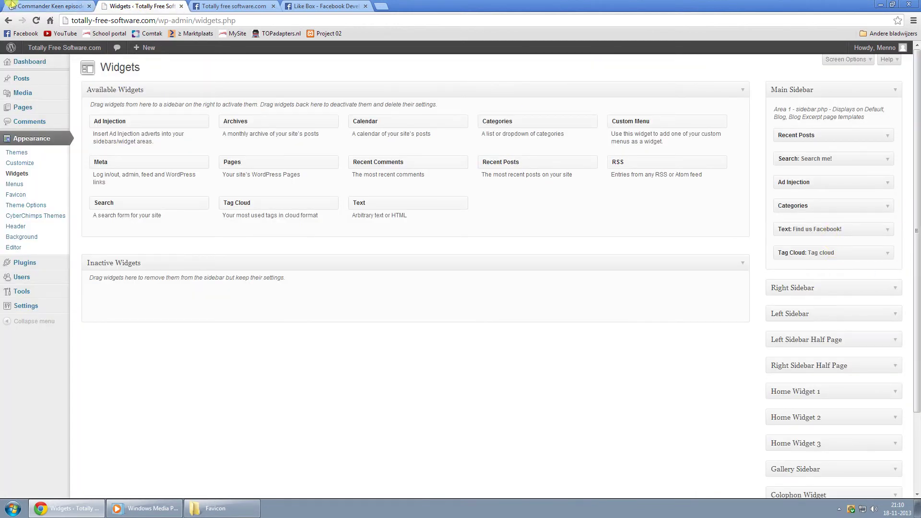
click(29, 5)
scroll(896, 229, up, 1)
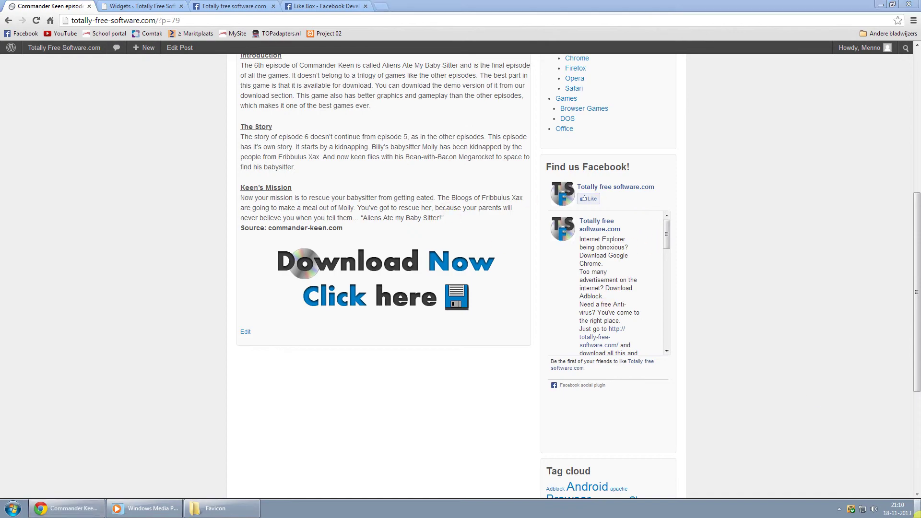
click(918, 510)
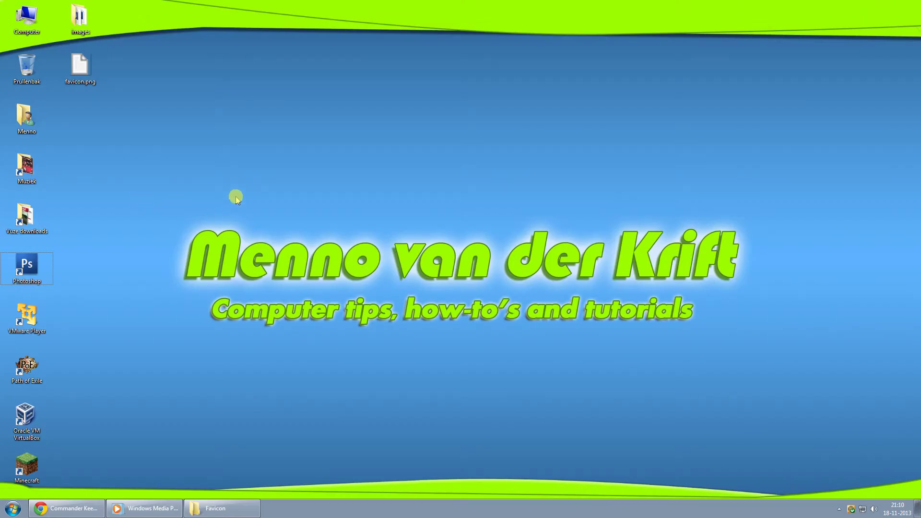